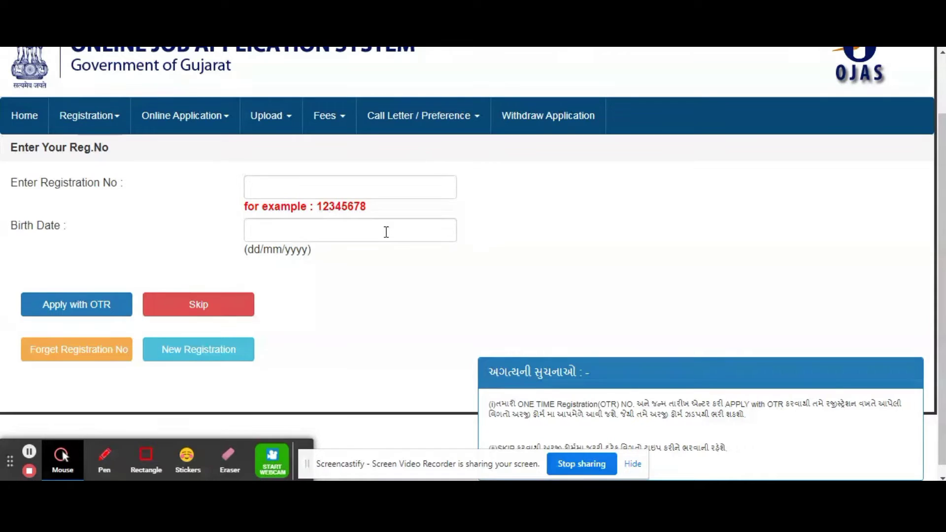
# Open the new One Time Registration form, going past its understanding and notice page
pyautogui.click(266, 193)
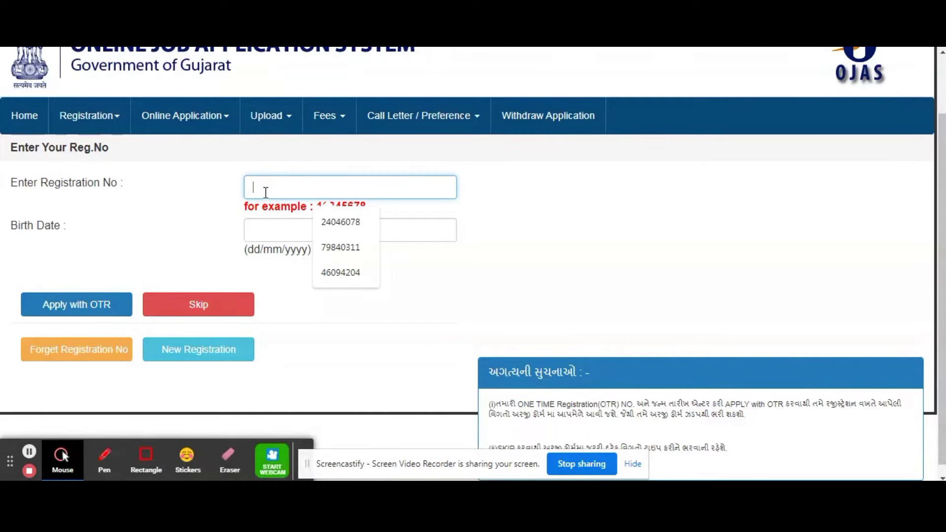
pyautogui.click(256, 227)
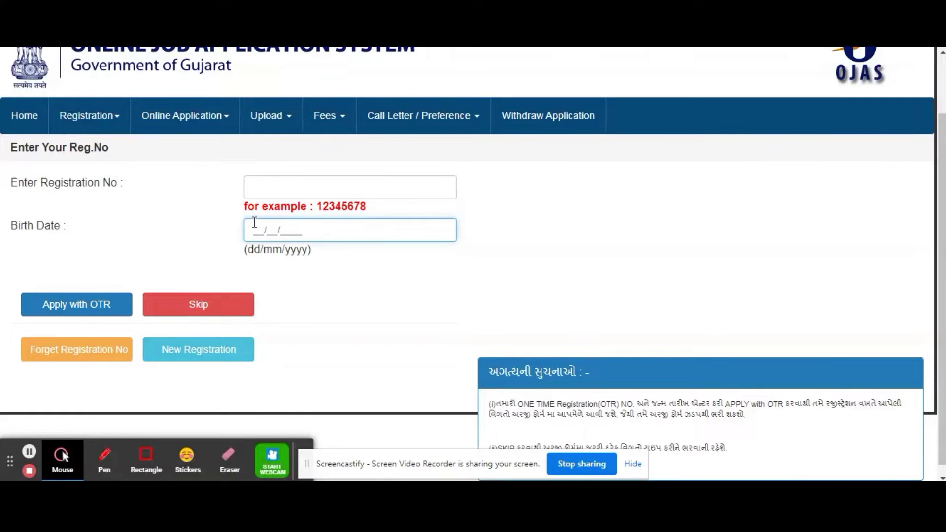
pyautogui.click(219, 360)
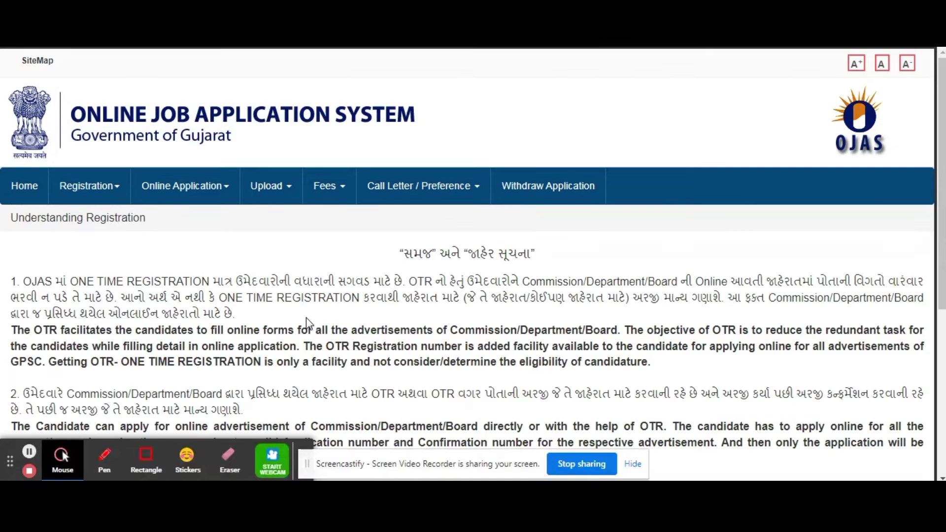
pyautogui.scroll(-6, 310, 297)
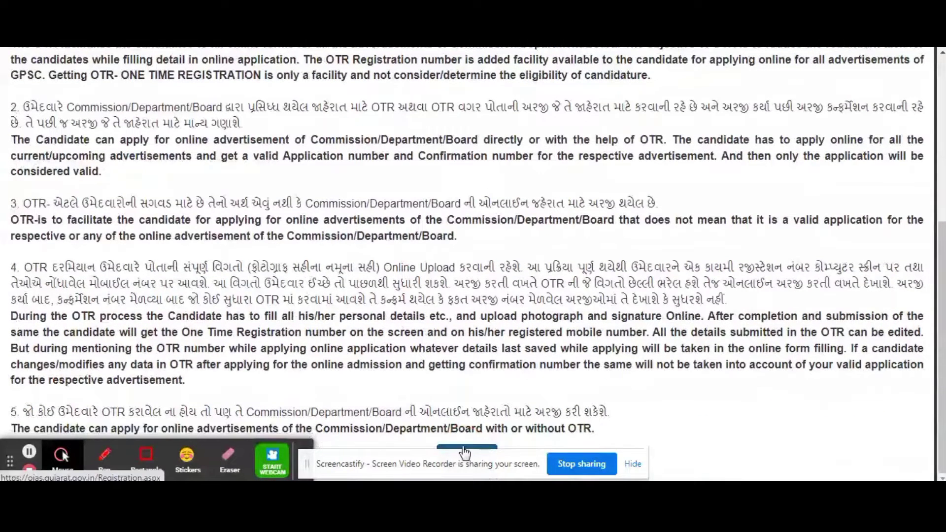
pyautogui.scroll(-4, 348, 239)
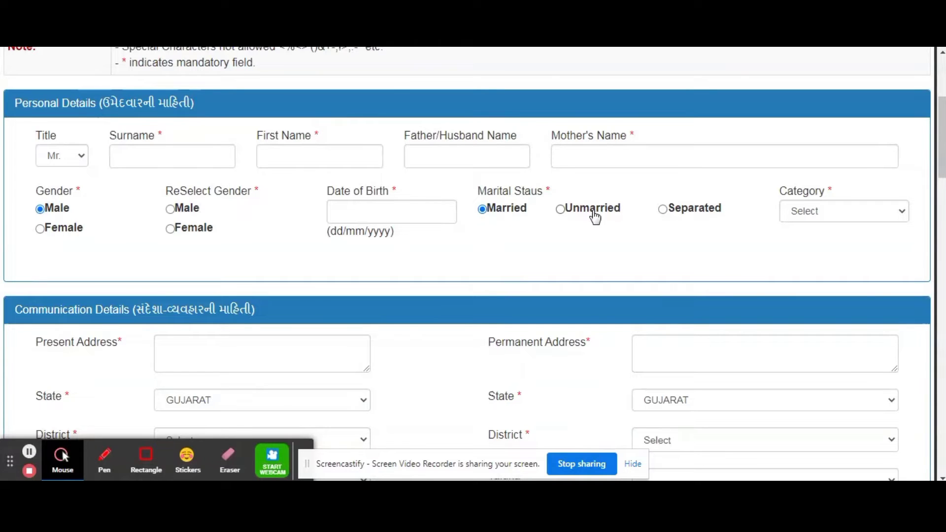
# Examine the Personal Details and Communication Details fields of the registration form, including the category and district options
pyautogui.click(836, 216)
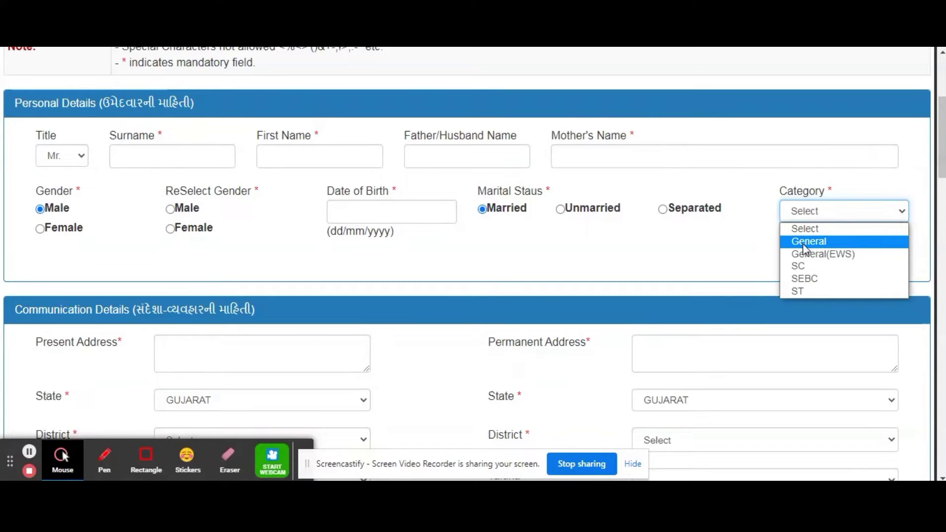
pyautogui.click(682, 254)
pyautogui.scroll(-3, 682, 254)
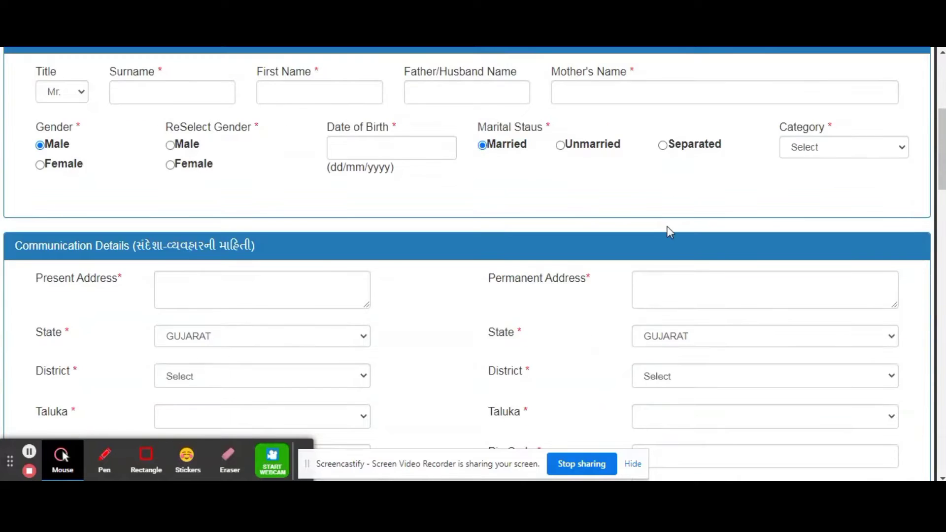
pyautogui.click(216, 196)
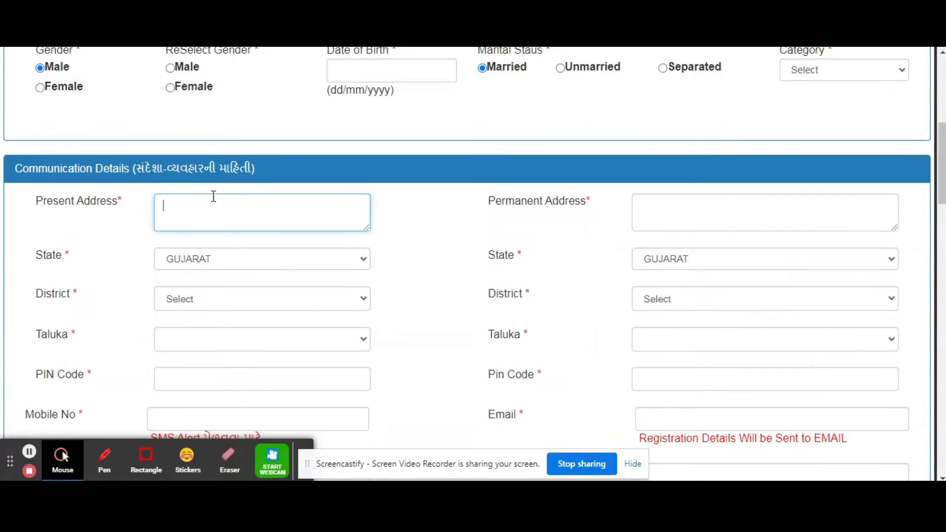
pyautogui.scroll(-2, 214, 195)
pyautogui.click(191, 235)
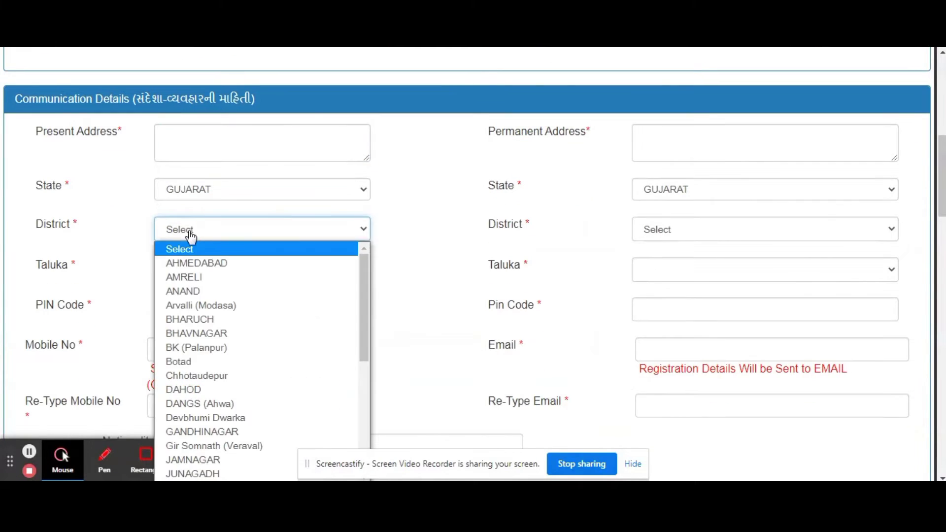
pyautogui.click(191, 236)
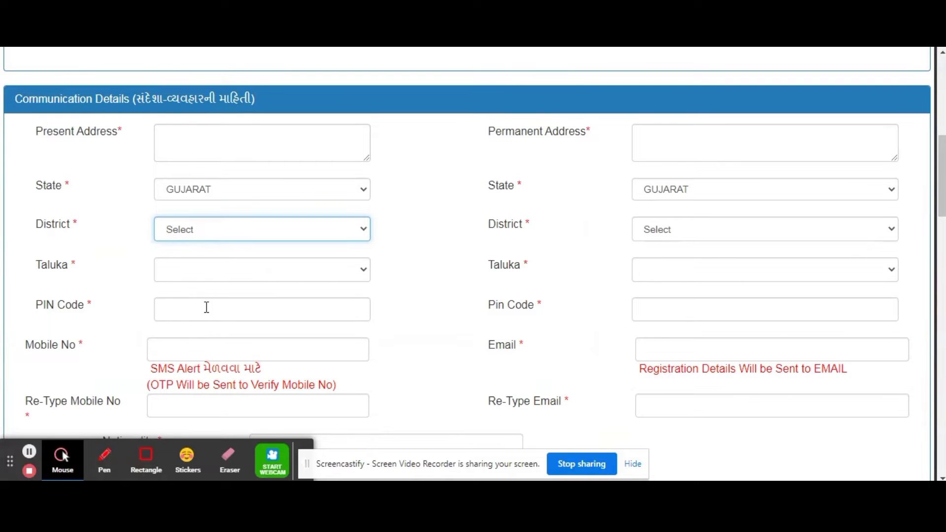
pyautogui.scroll(-2, 211, 290)
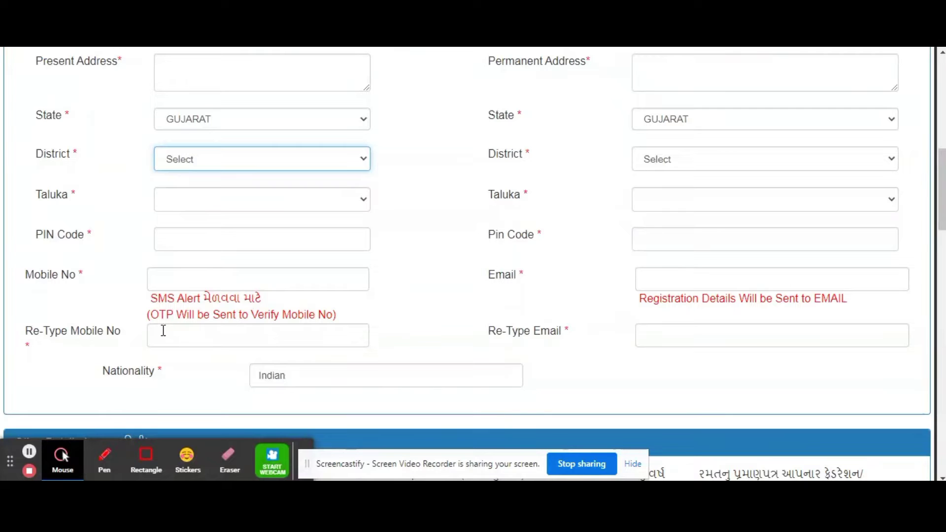
pyautogui.scroll(1, 184, 106)
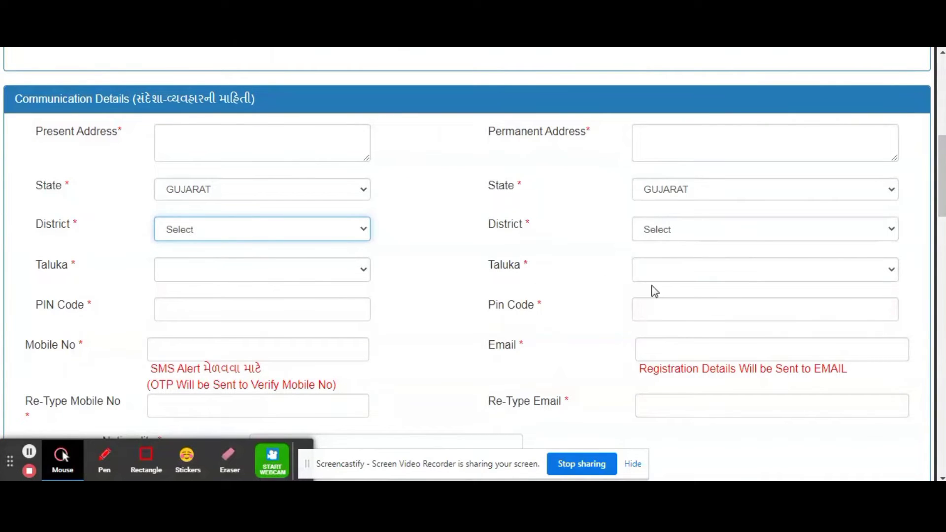
pyautogui.scroll(-1, 652, 272)
pyautogui.scroll(-1, 651, 272)
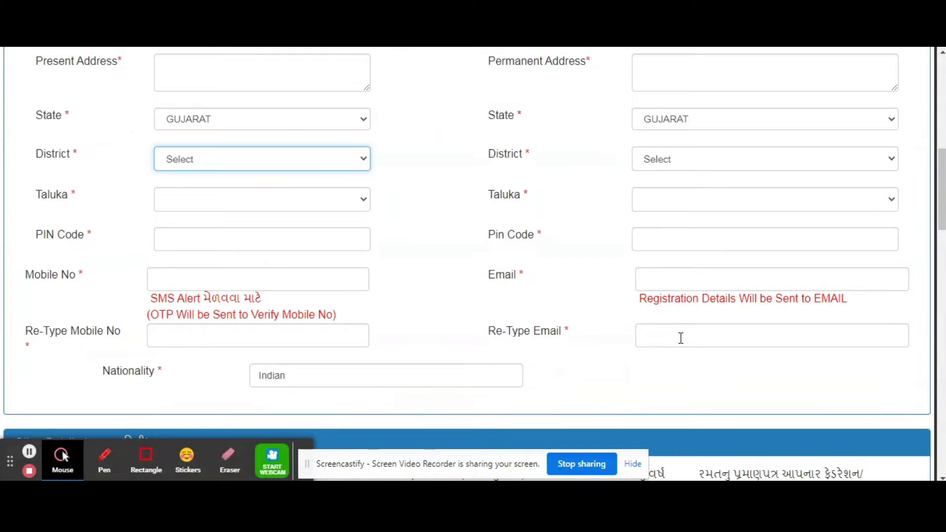
pyautogui.scroll(-1, 681, 331)
pyautogui.scroll(-2, 682, 305)
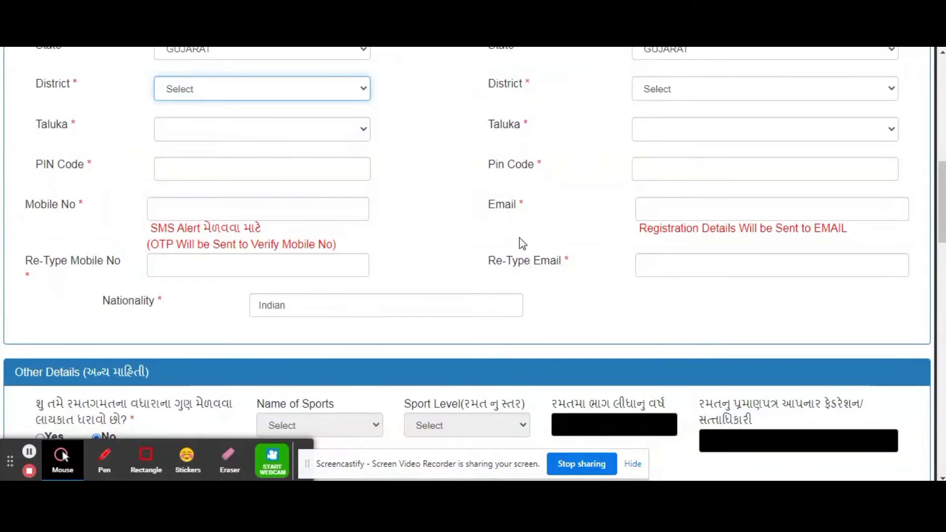
# Mark Physically Challenged as Not Applicable in the registration form's Other Details section
pyautogui.scroll(-3, 414, 179)
pyautogui.scroll(-2, 414, 181)
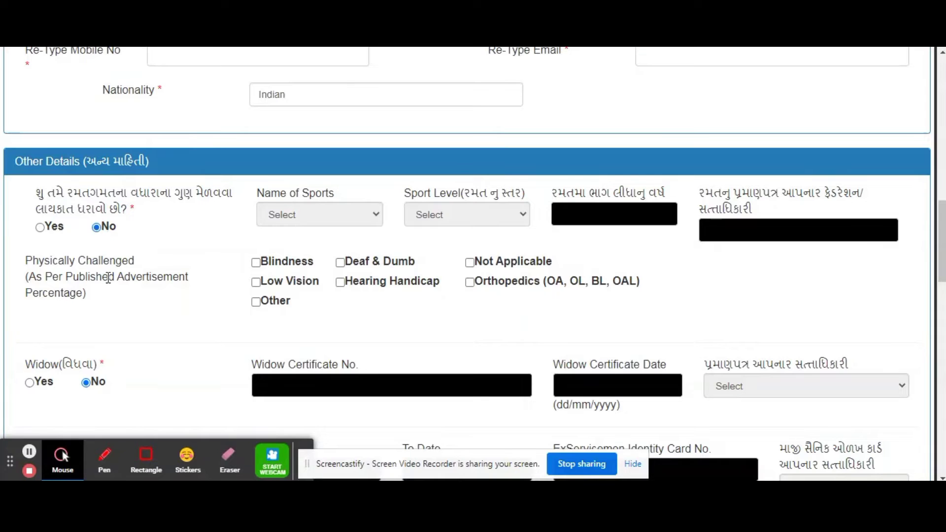
pyautogui.click(470, 263)
# Examine the registration form's language proficiency, photograph upload, signature upload and declaration sections
pyautogui.scroll(-12, 535, 281)
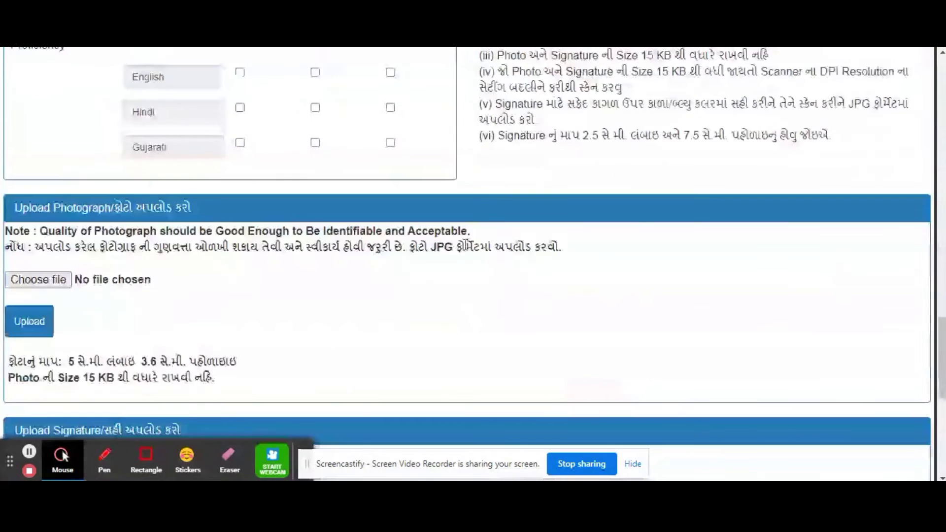
pyautogui.scroll(2, 285, 163)
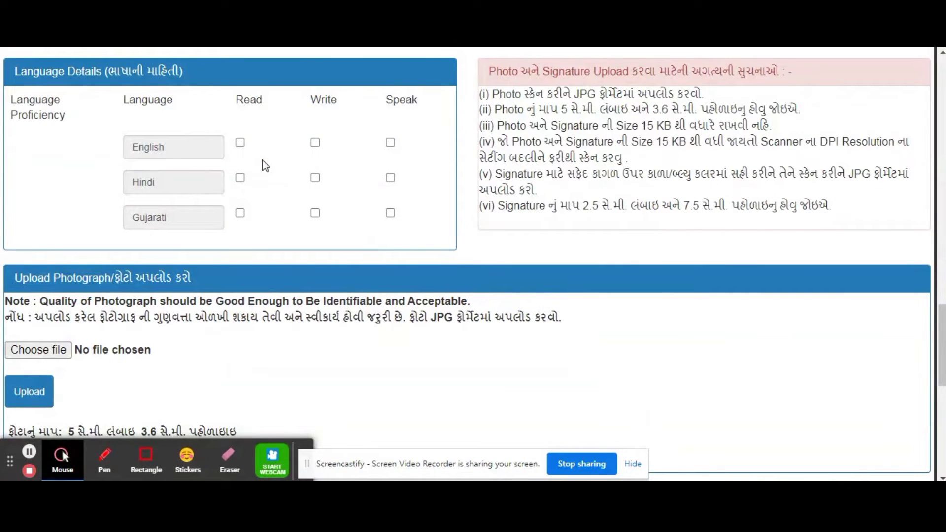
pyautogui.scroll(-2, 294, 148)
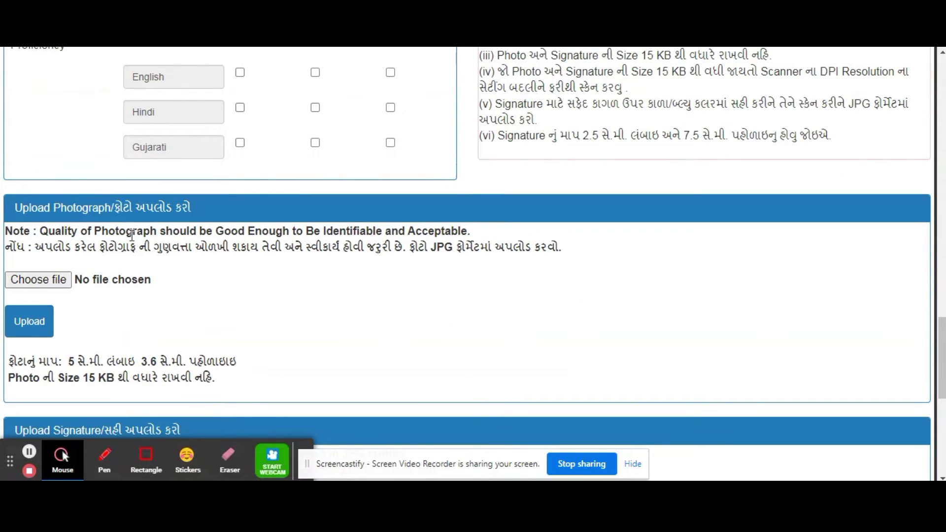
pyautogui.scroll(-3, 263, 231)
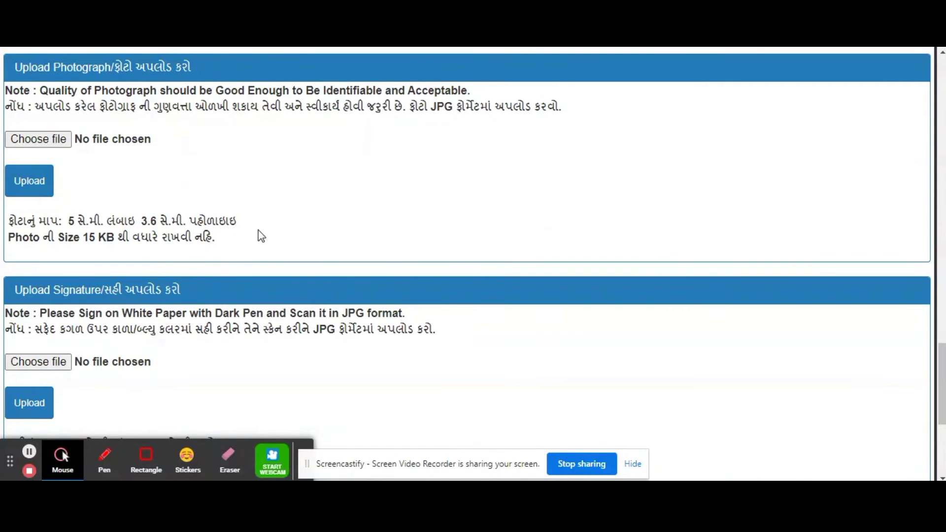
pyautogui.scroll(-5, 261, 236)
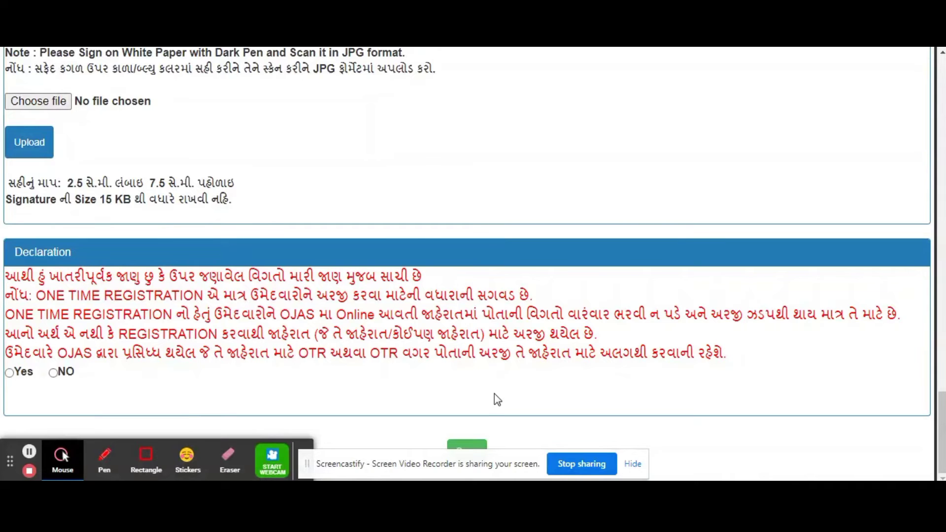
pyautogui.scroll(8, 495, 394)
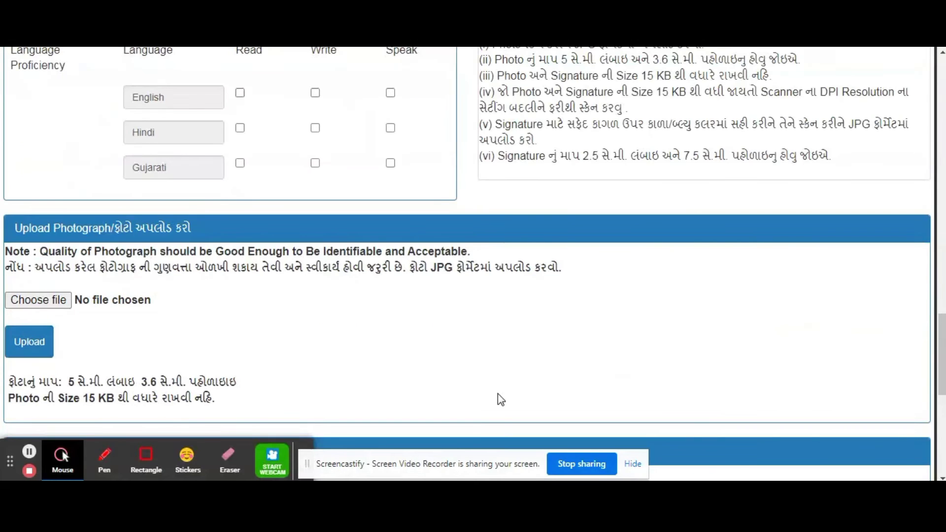
pyautogui.scroll(10, 500, 399)
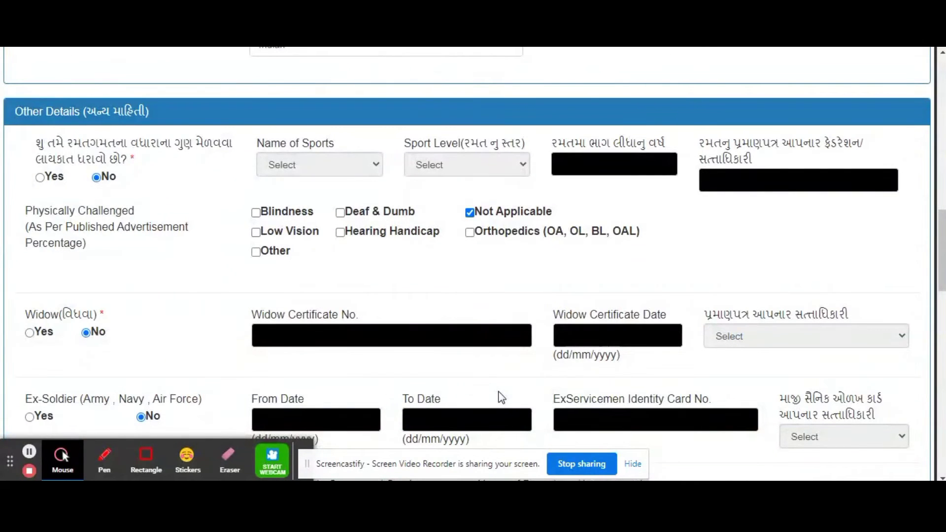
pyautogui.scroll(15, 499, 397)
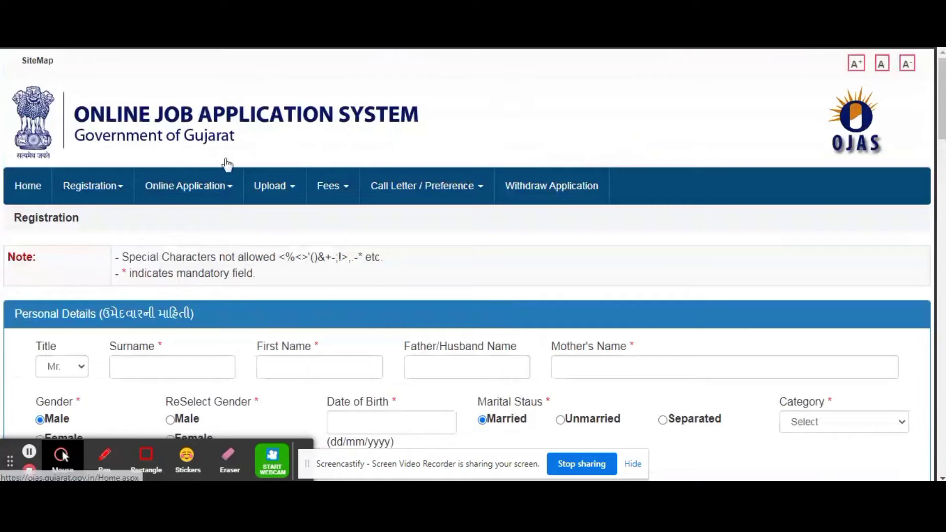
# Open the Forest Guard application FOREST/202223/1 with OTR, using the candidate's registration number and birth date
pyautogui.moveTo(190, 186)
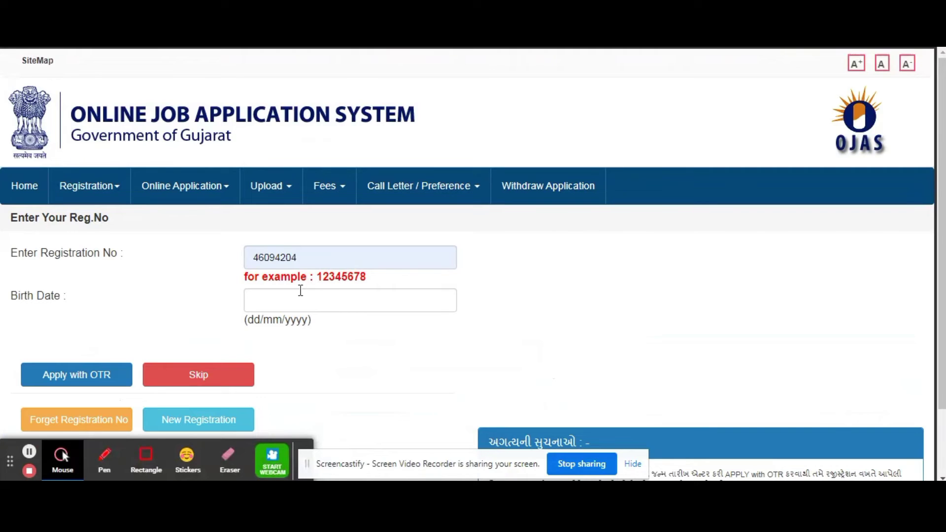
pyautogui.click(256, 296)
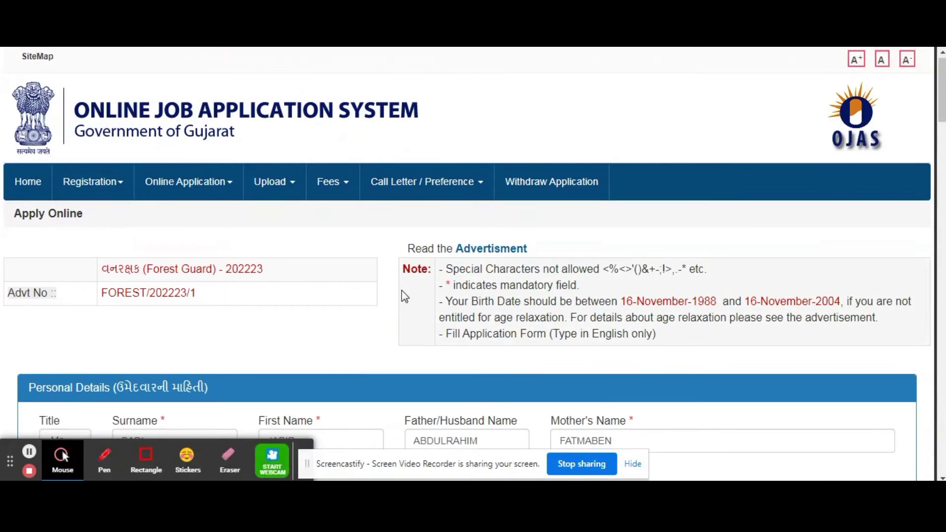
# Examine the prefilled Personal Details, contact and Other Details sections of the Forest Guard application form
pyautogui.scroll(-3, 401, 291)
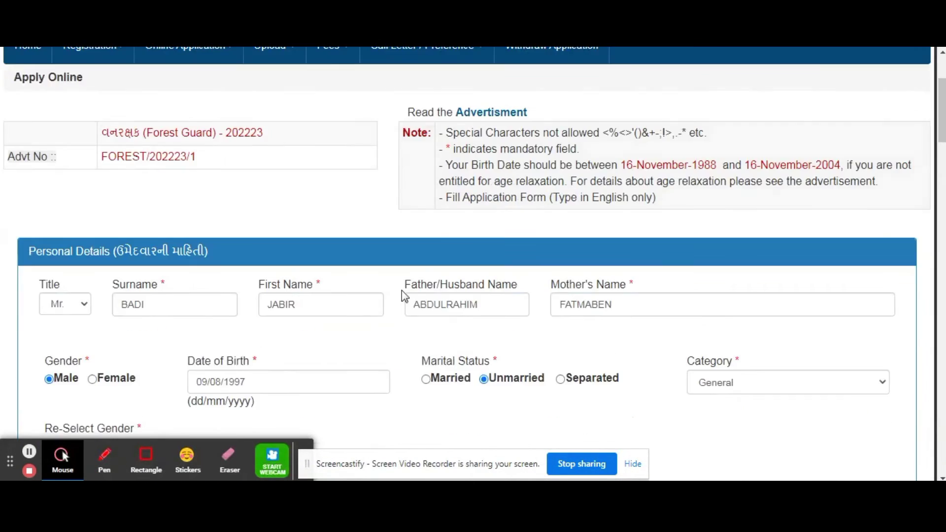
pyautogui.scroll(-7, 404, 291)
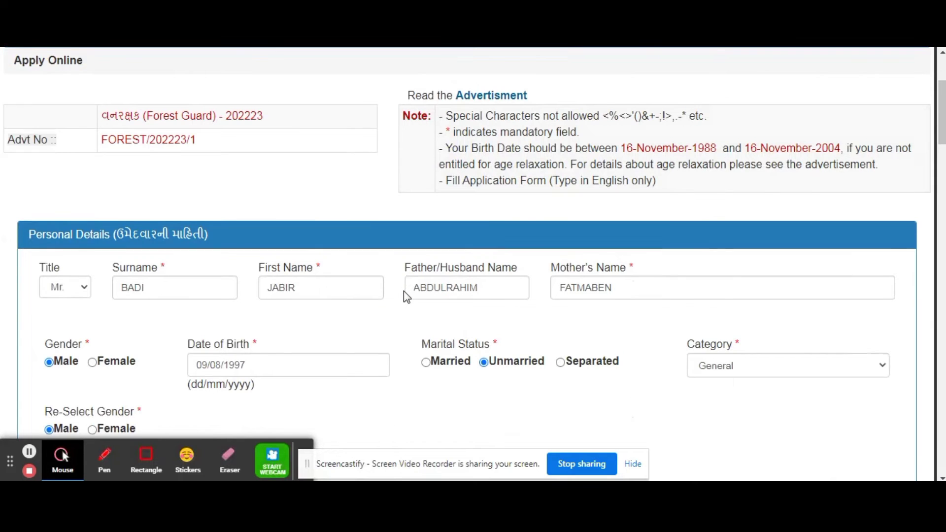
pyautogui.scroll(-7, 484, 256)
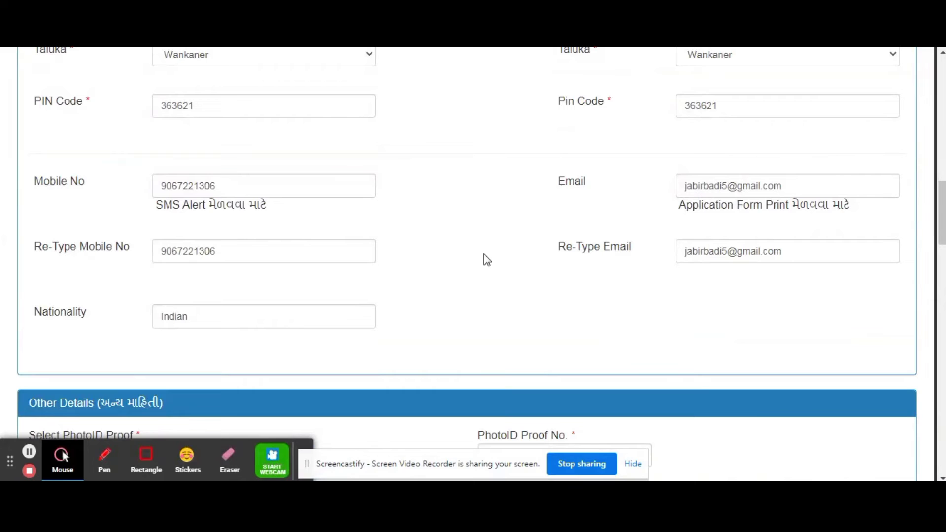
pyautogui.scroll(1, 498, 241)
pyautogui.scroll(-3, 503, 235)
pyautogui.scroll(-20, 513, 225)
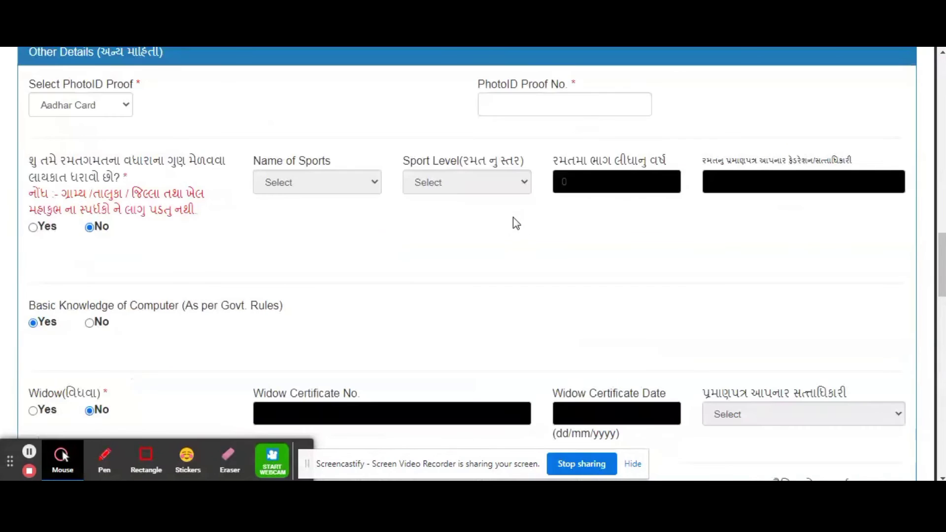
pyautogui.scroll(-7, 516, 219)
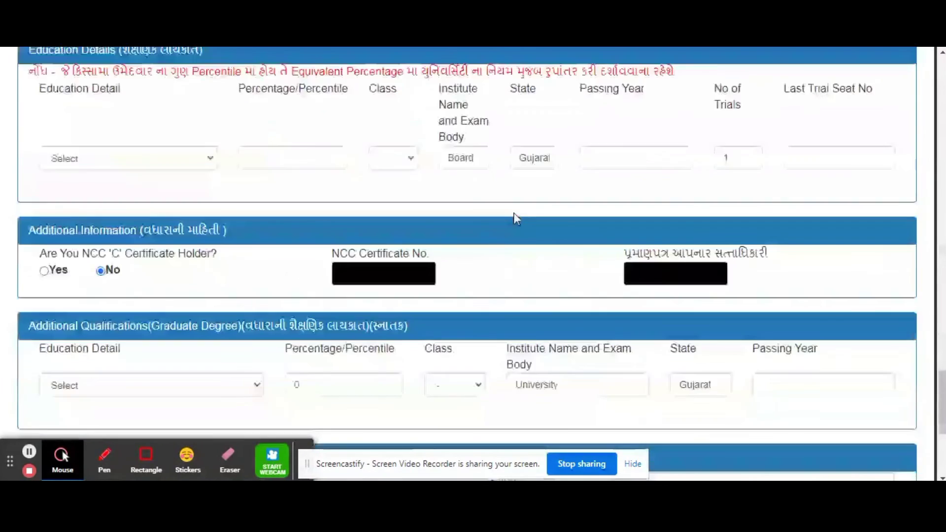
# Choose H.S.C. as the Education Detail and review the percentage, class, institute and last trial seat number fields
pyautogui.scroll(2, 109, 110)
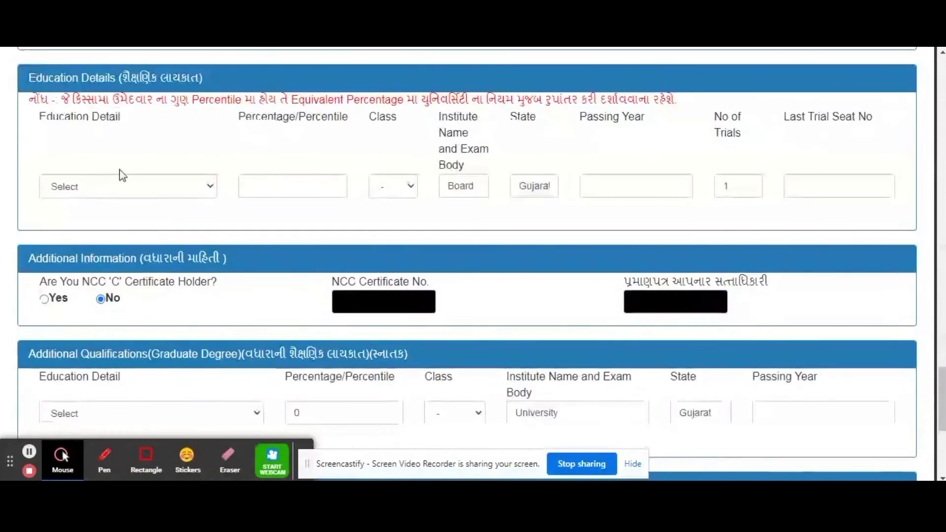
pyautogui.click(114, 195)
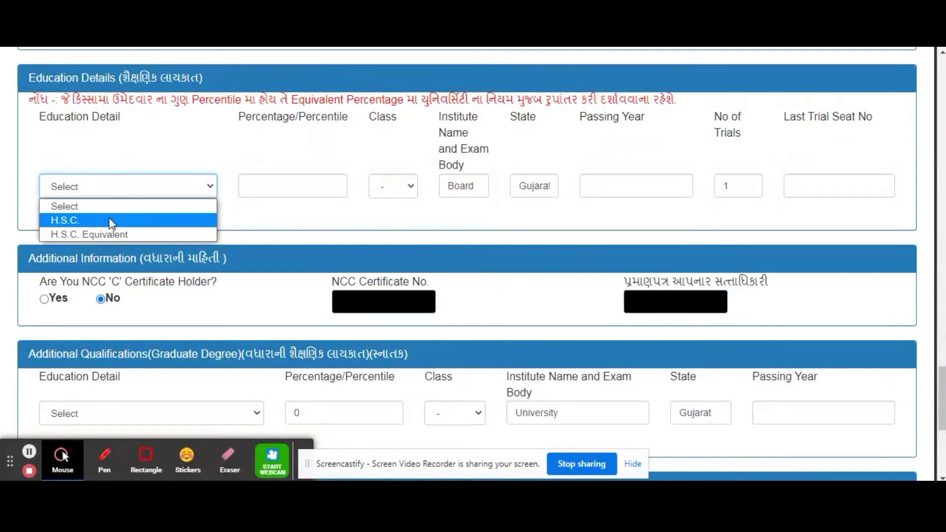
pyautogui.click(110, 222)
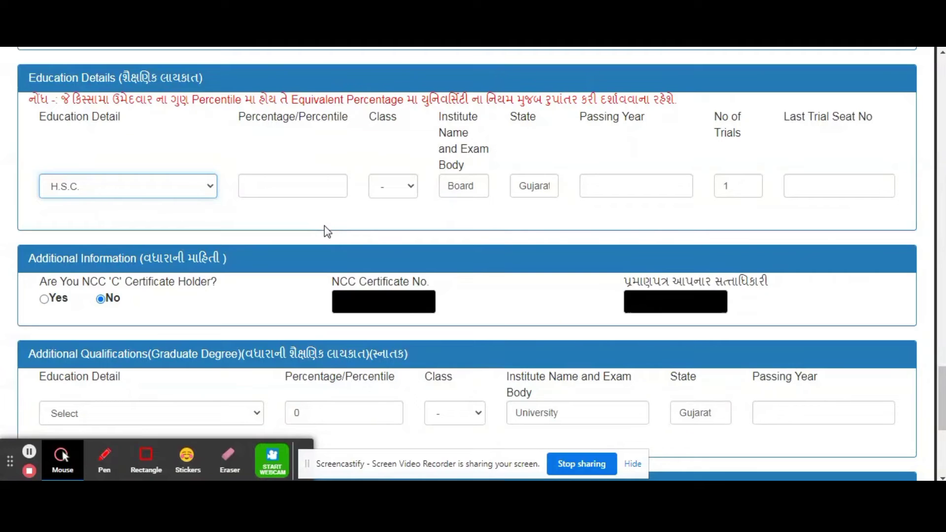
pyautogui.click(304, 190)
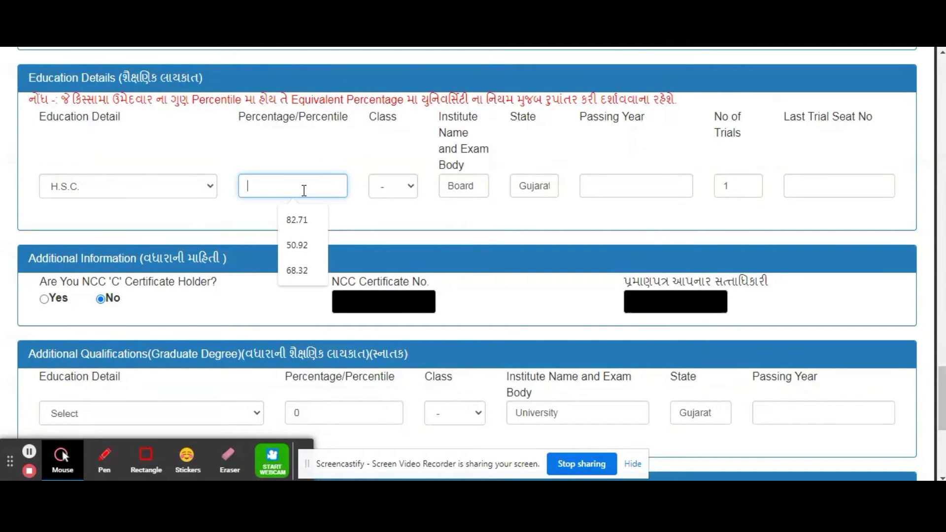
pyautogui.click(391, 186)
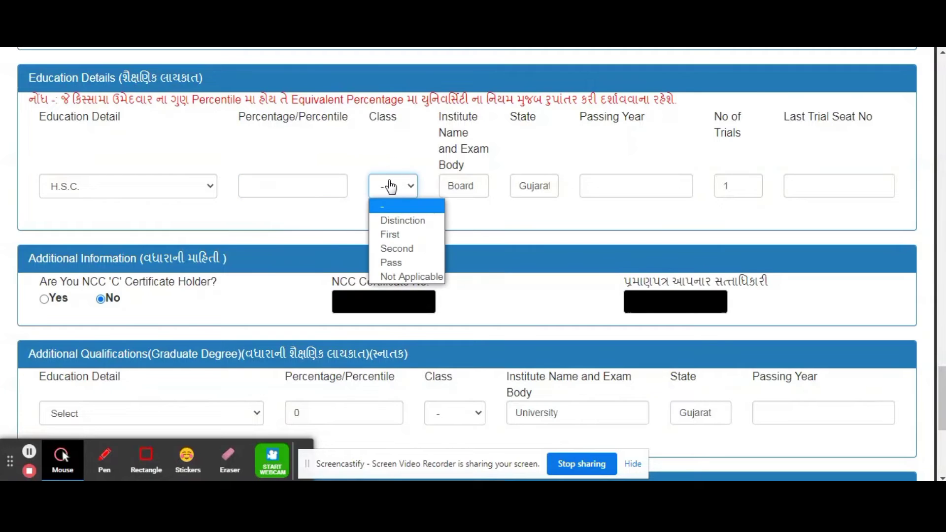
pyautogui.click(481, 186)
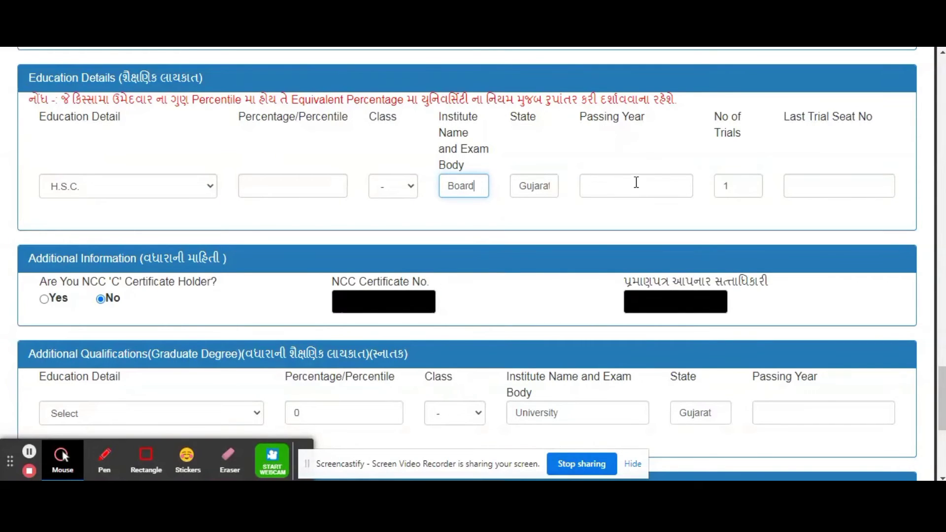
pyautogui.click(816, 188)
# Examine the application's NCC certificate, graduate qualification, district/zone posting and assurance sections
pyautogui.scroll(-3, 817, 188)
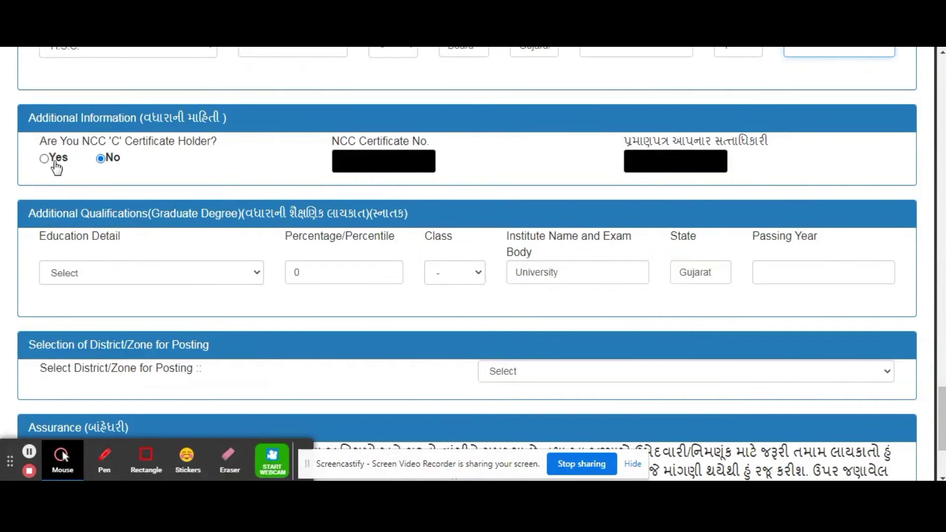
pyautogui.click(101, 276)
pyautogui.click(100, 277)
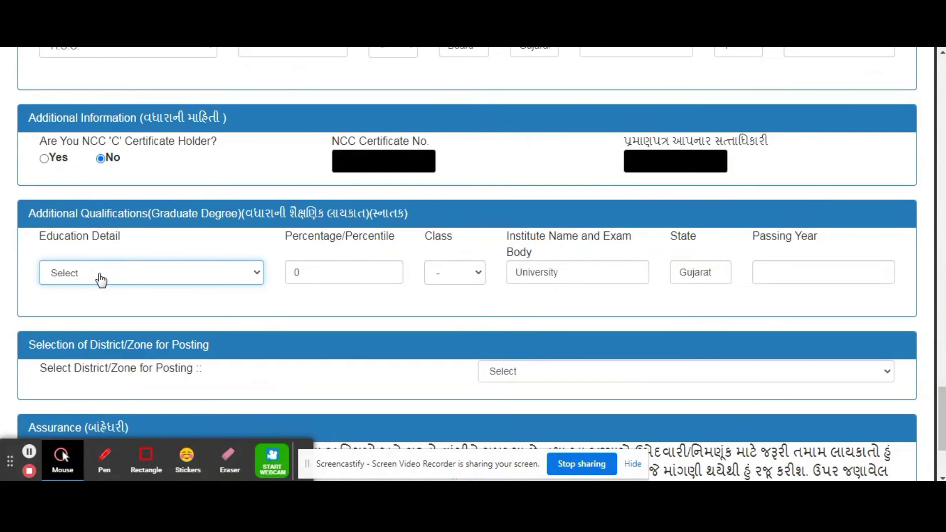
pyautogui.scroll(-3, 241, 254)
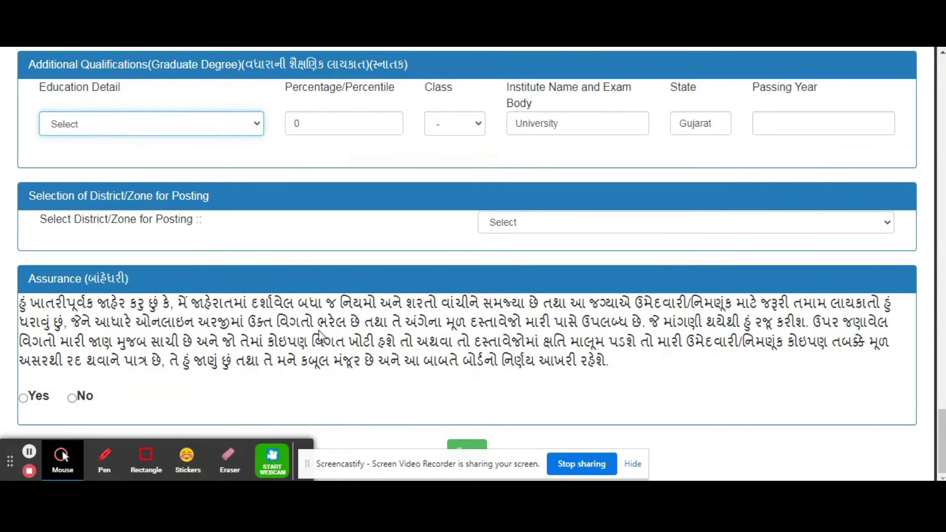
pyautogui.scroll(10, 322, 337)
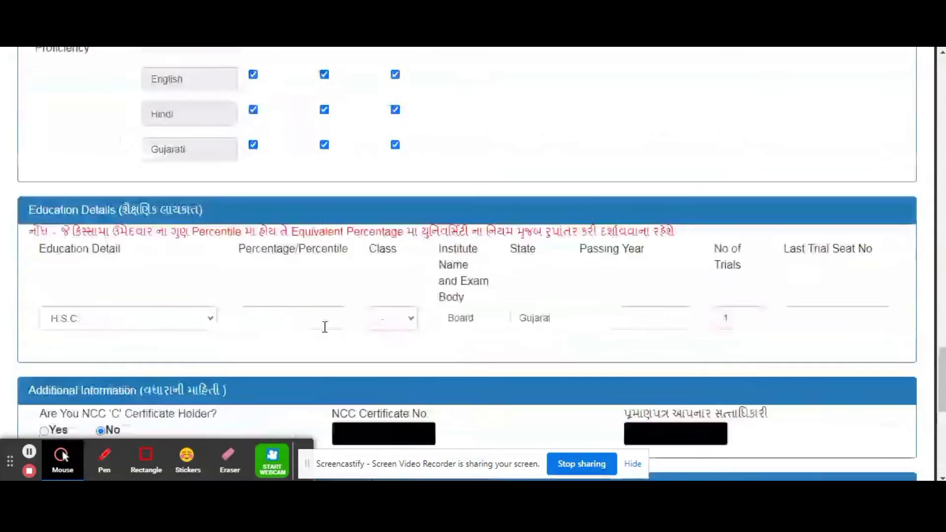
pyautogui.scroll(15, 325, 332)
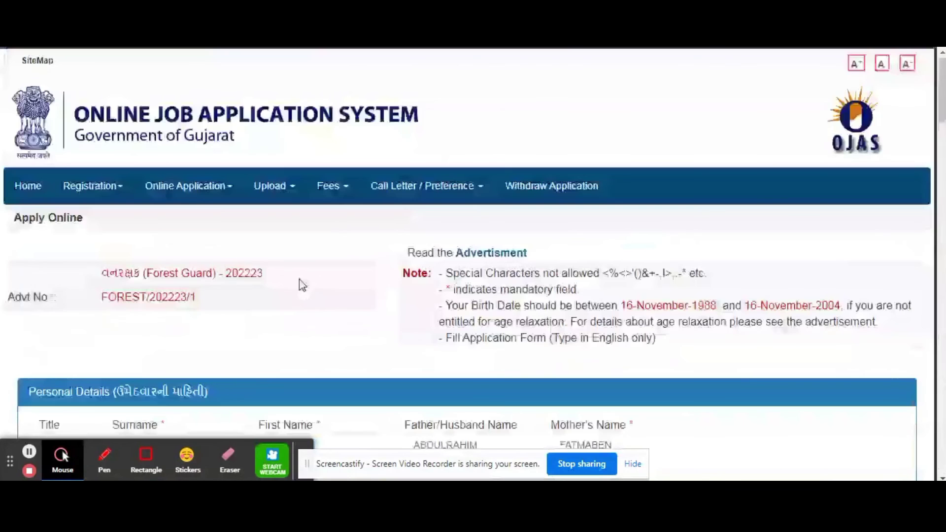
# Open the Confirm Application page and examine its application number and birth date fields
pyautogui.click(188, 186)
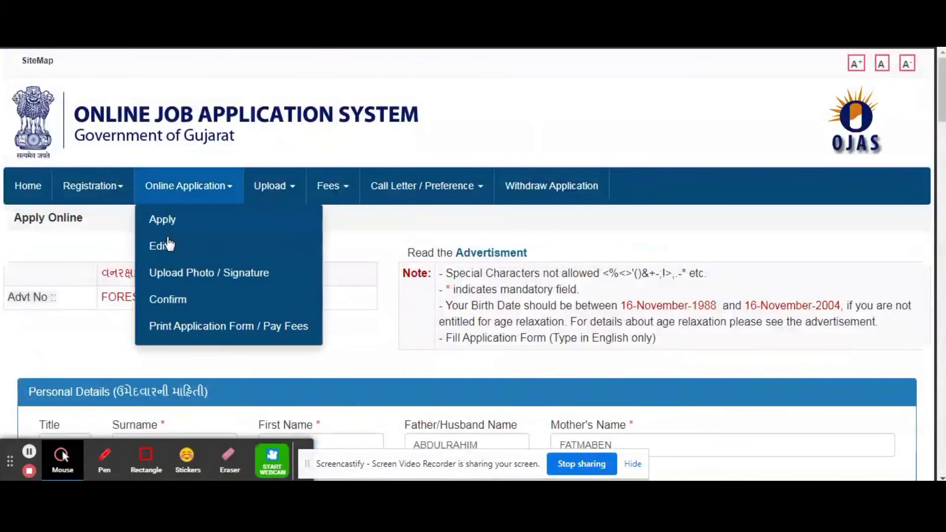
pyautogui.click(172, 300)
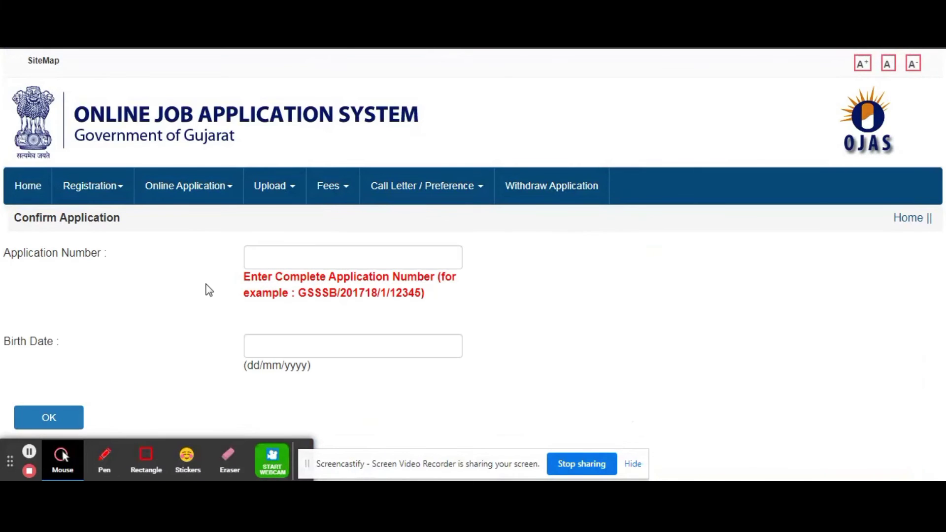
pyautogui.click(284, 262)
pyautogui.click(276, 320)
# Open the Print Application Form / Pay Fees page for online applications
pyautogui.click(187, 186)
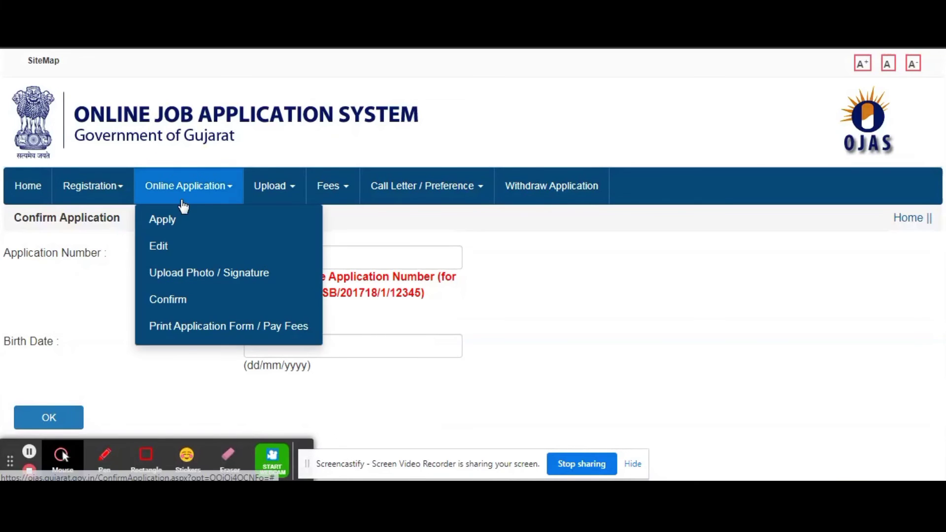
pyautogui.click(195, 328)
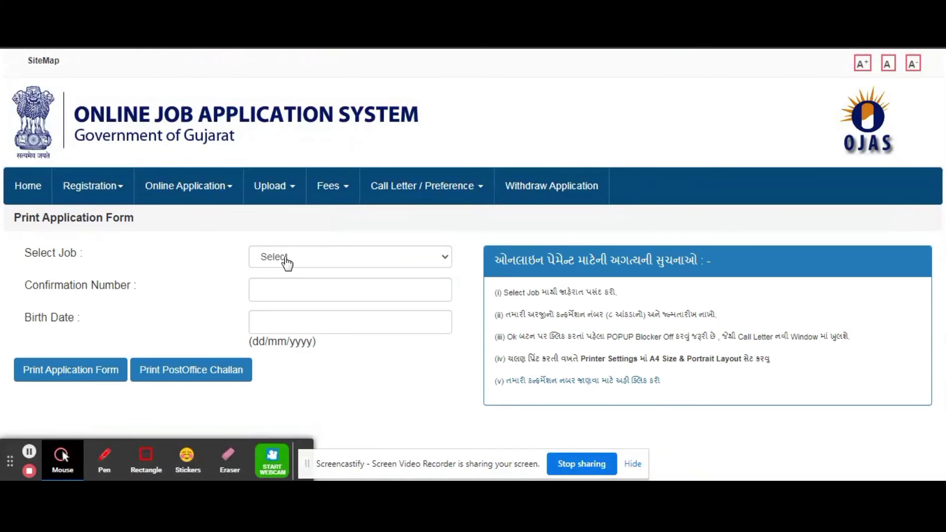
pyautogui.click(285, 260)
pyautogui.click(193, 185)
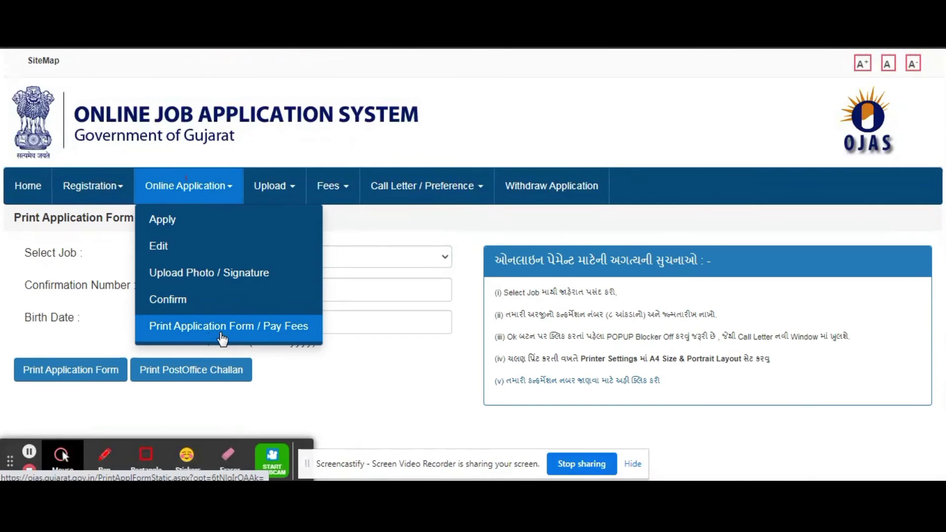
pyautogui.click(289, 339)
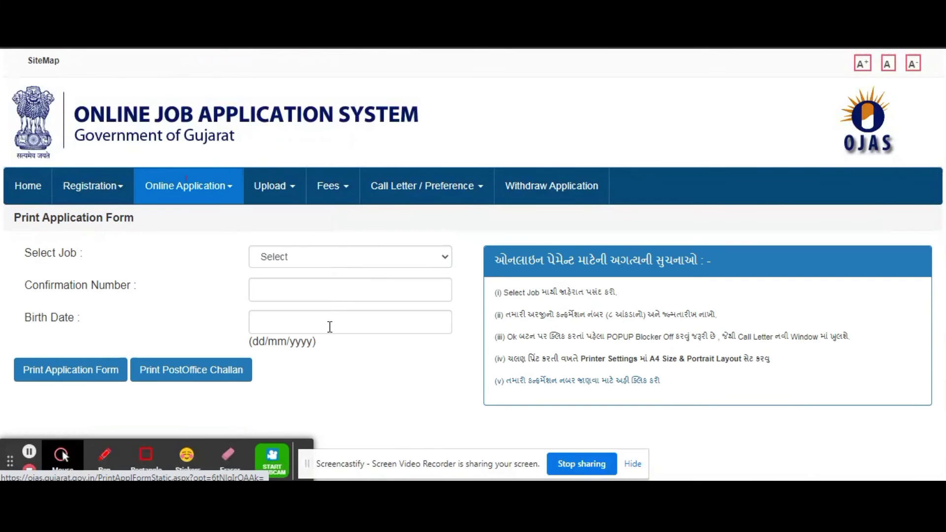
# Select the Forest Guard job FOREST/202223/1 for printing and fill in the application's confirmation number
pyautogui.click(309, 261)
pyautogui.click(315, 289)
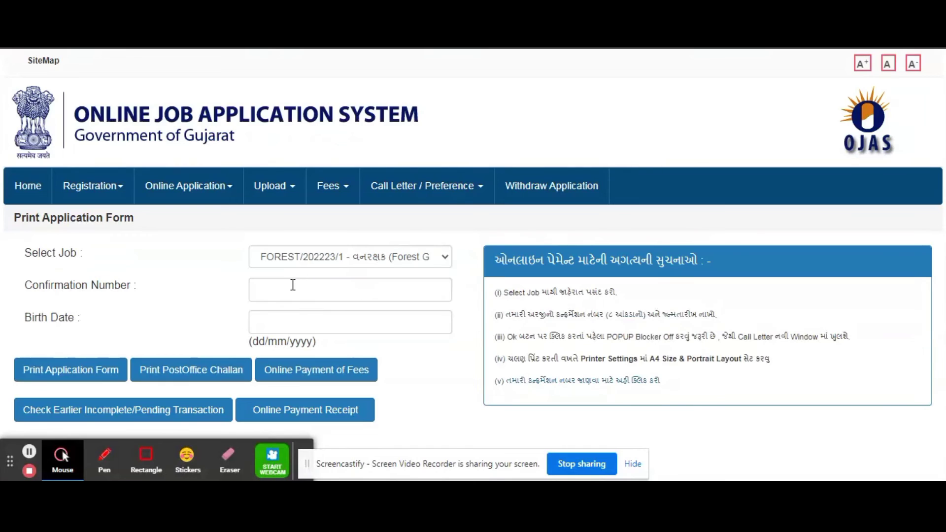
pyautogui.click(293, 285)
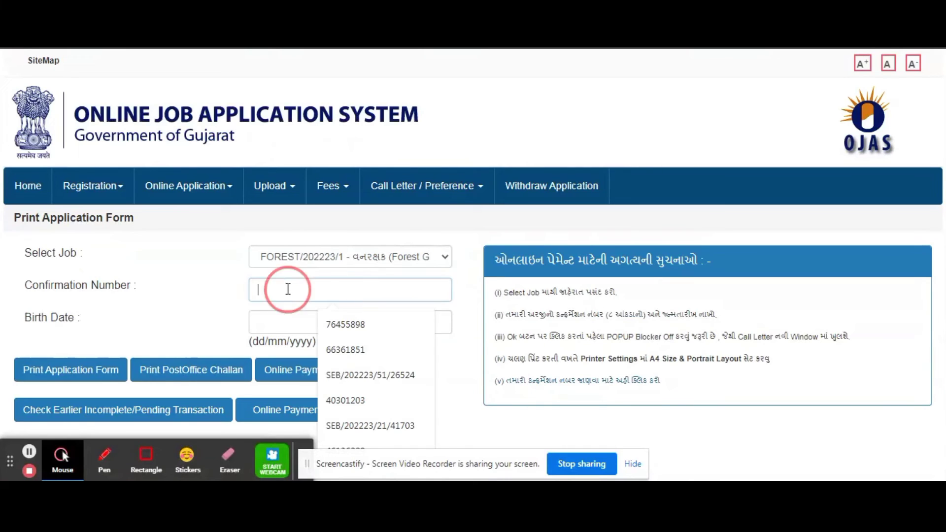
pyautogui.click(362, 325)
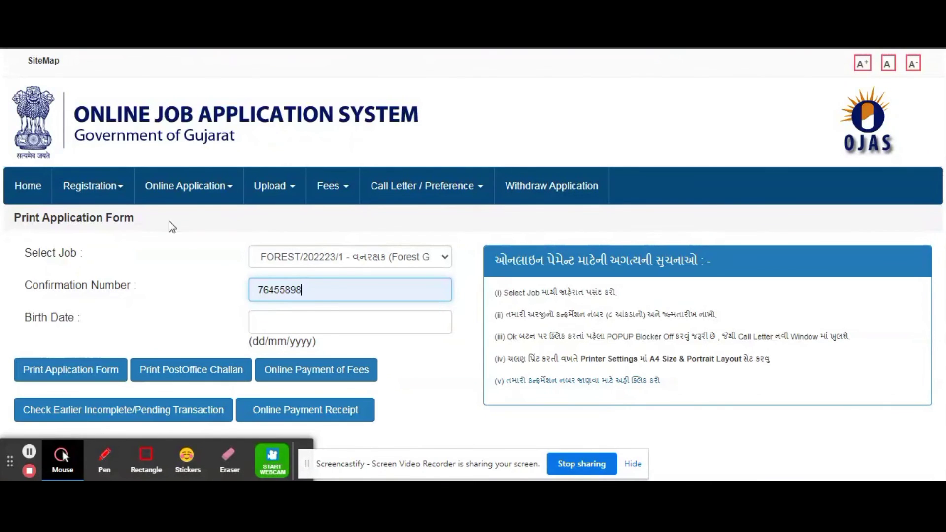
# Show the available online application actions, including photo and signature upload
pyautogui.click(188, 187)
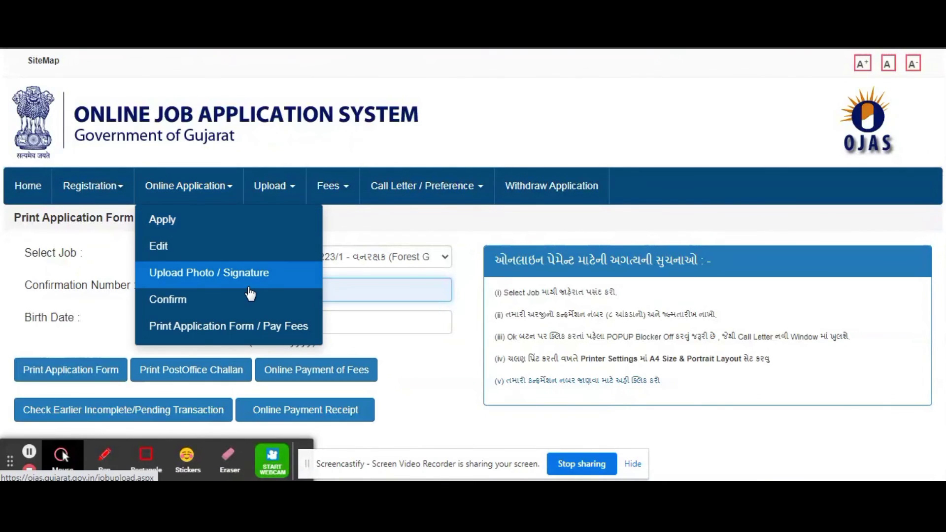